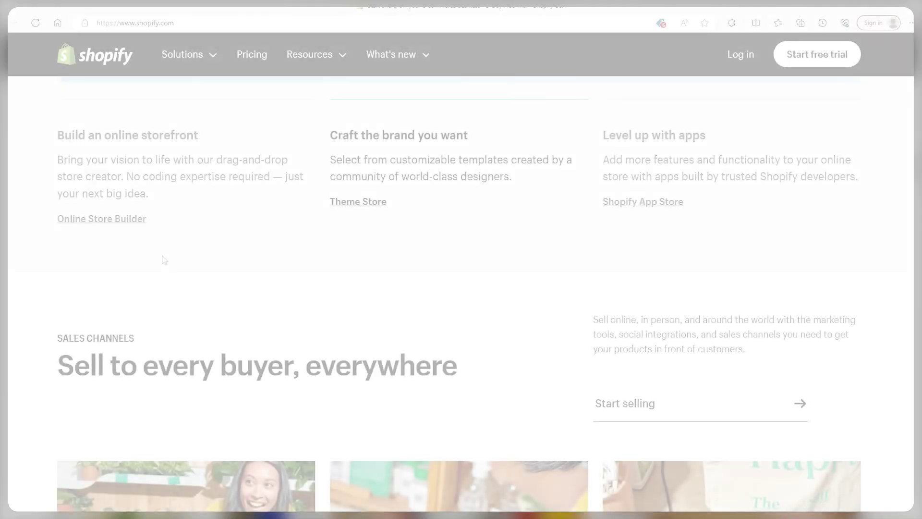
Step: Scroll the Shopify homepage and review the free-trial offer of $1/month for 3 months
{"action": "scroll", "coordinate": [162, 257], "scroll_direction": "down", "scroll_amount": 6}
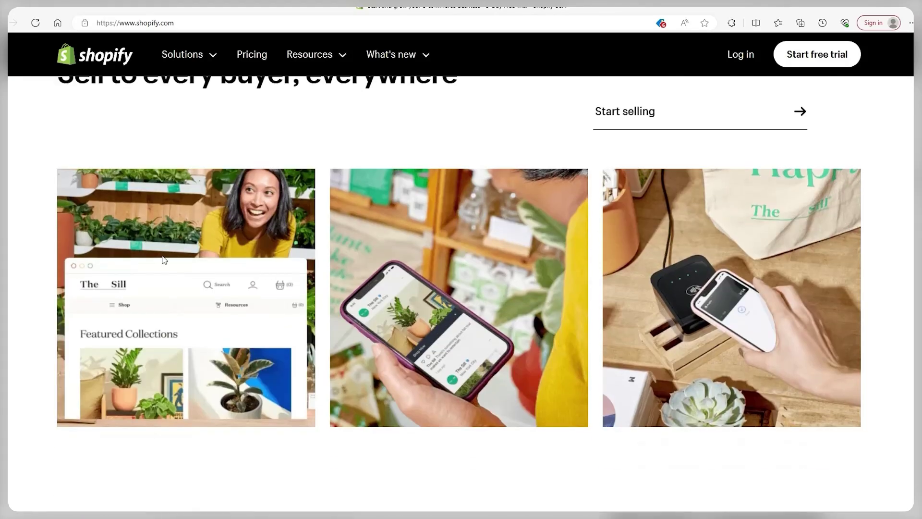
{"action": "scroll", "coordinate": [163, 260], "scroll_direction": "down", "scroll_amount": 6}
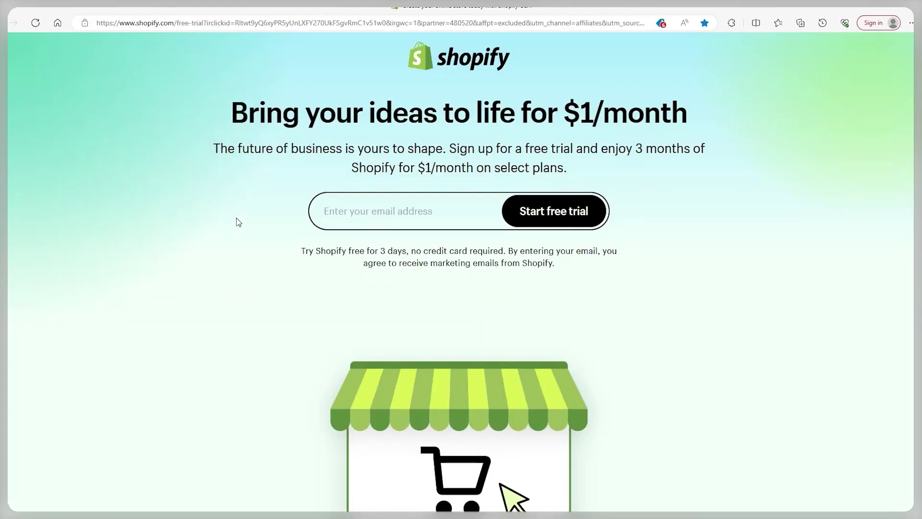
{"action": "left_click_drag", "start_coordinate": [299, 253], "coordinate": [407, 253]}
{"action": "left_click_drag", "start_coordinate": [610, 154], "coordinate": [611, 175]}
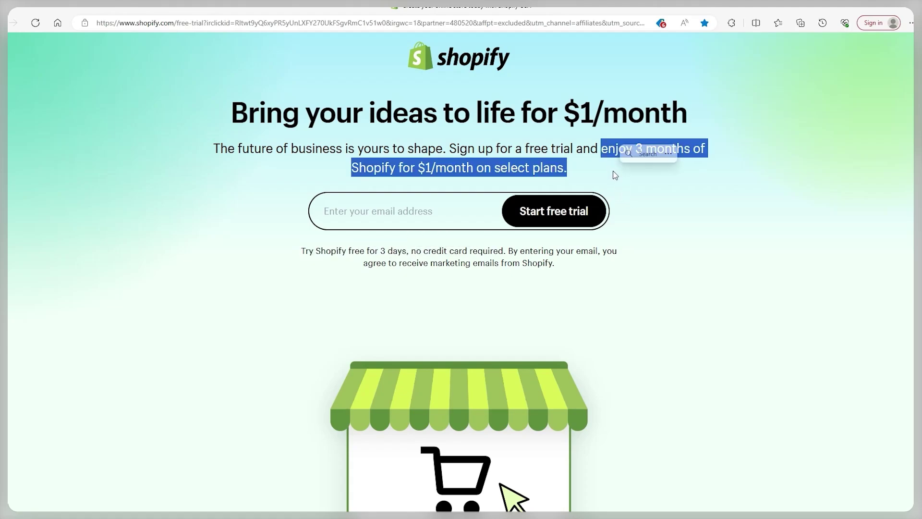
{"action": "left_click", "coordinate": [751, 291]}
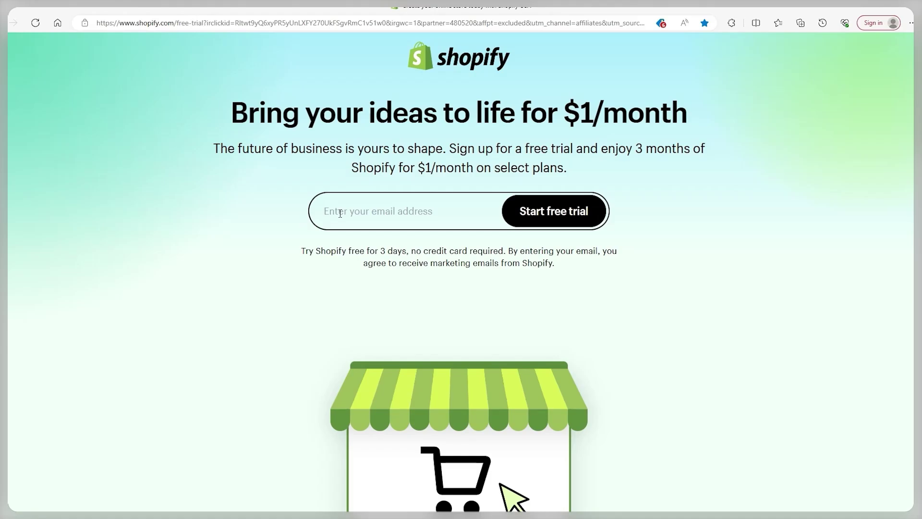
Step: Start the free-trial signup and answer 'I'm just starting' to the first setup question
{"action": "left_click", "coordinate": [553, 212]}
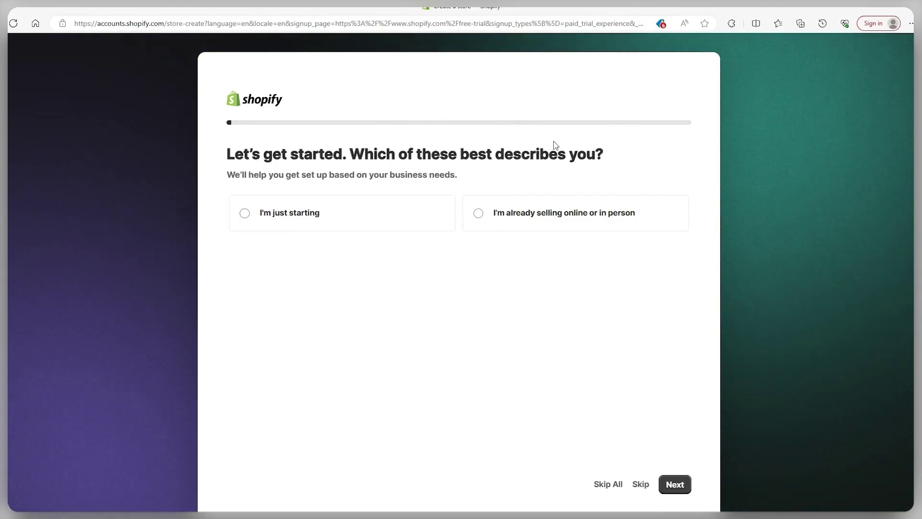
{"action": "left_click", "coordinate": [478, 213]}
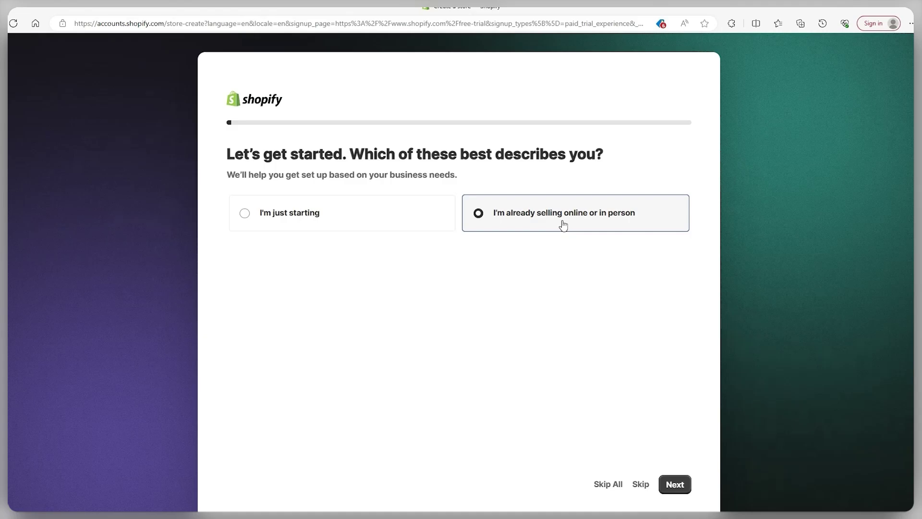
{"action": "left_click", "coordinate": [330, 213]}
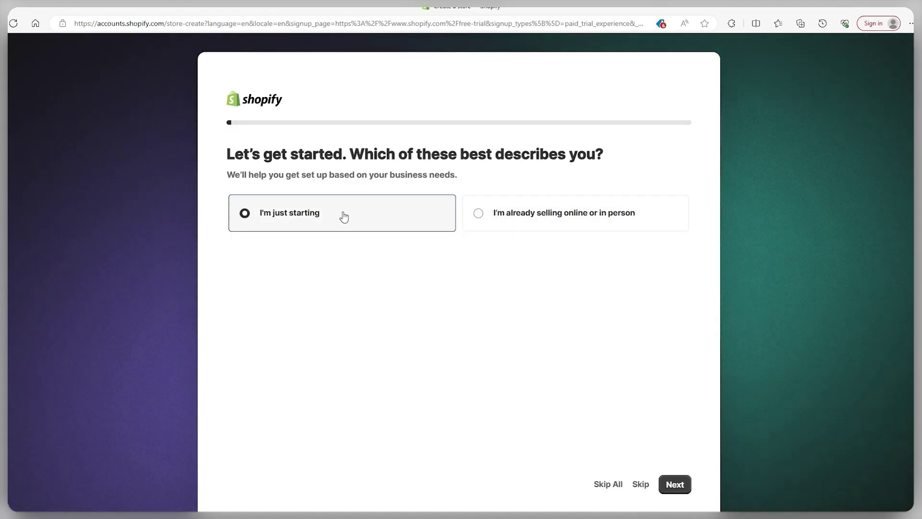
{"action": "left_click", "coordinate": [676, 485]}
{"action": "left_click_drag", "start_coordinate": [220, 158], "coordinate": [486, 156]}
Step: Try the online store, existing website and online marketplace options, clearing each again
{"action": "left_click", "coordinate": [469, 175]}
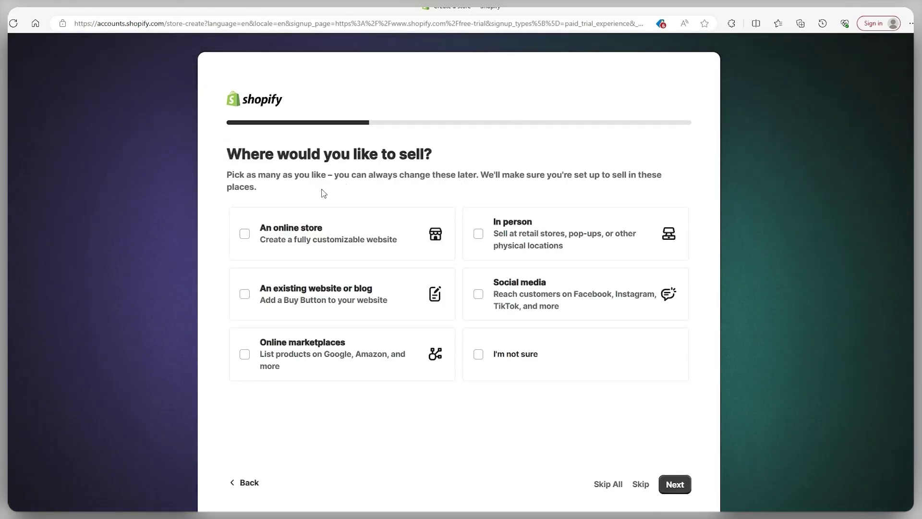
{"action": "left_click", "coordinate": [245, 237]}
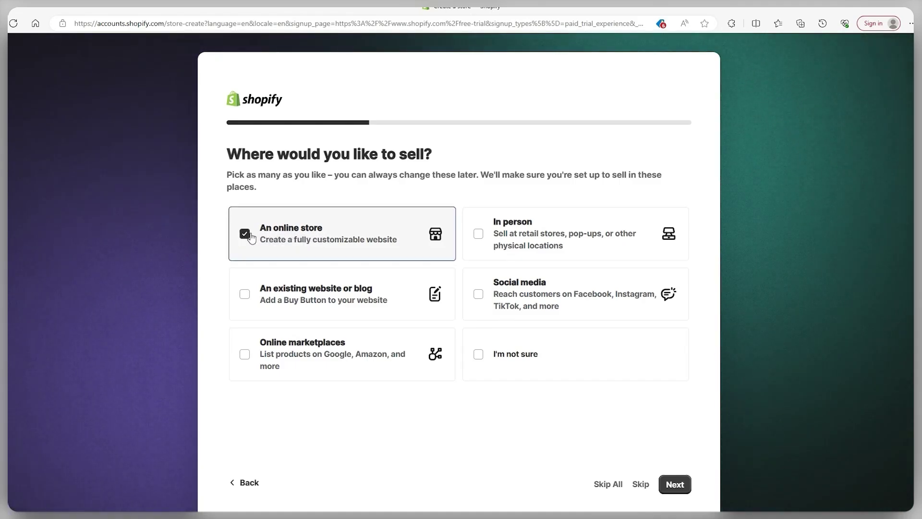
{"action": "left_click", "coordinate": [249, 237]}
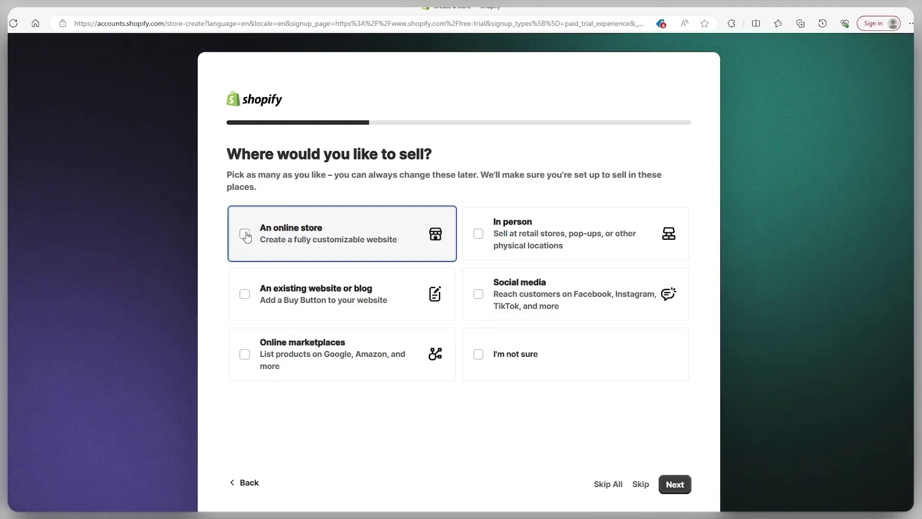
{"action": "left_click", "coordinate": [245, 295]}
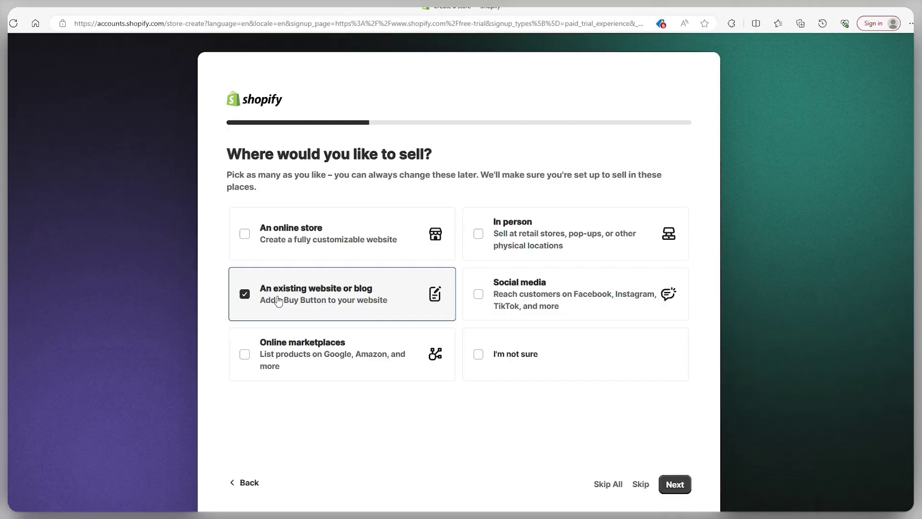
{"action": "left_click", "coordinate": [245, 296]}
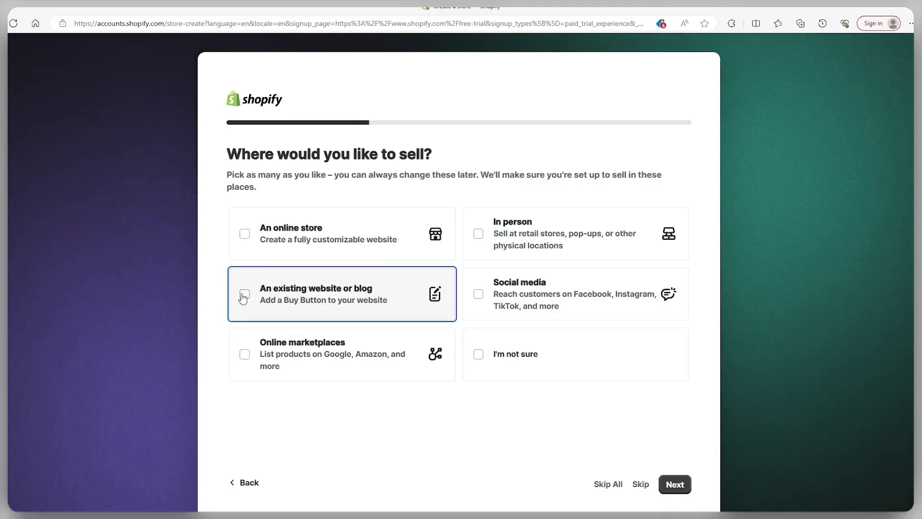
{"action": "left_click", "coordinate": [244, 354]}
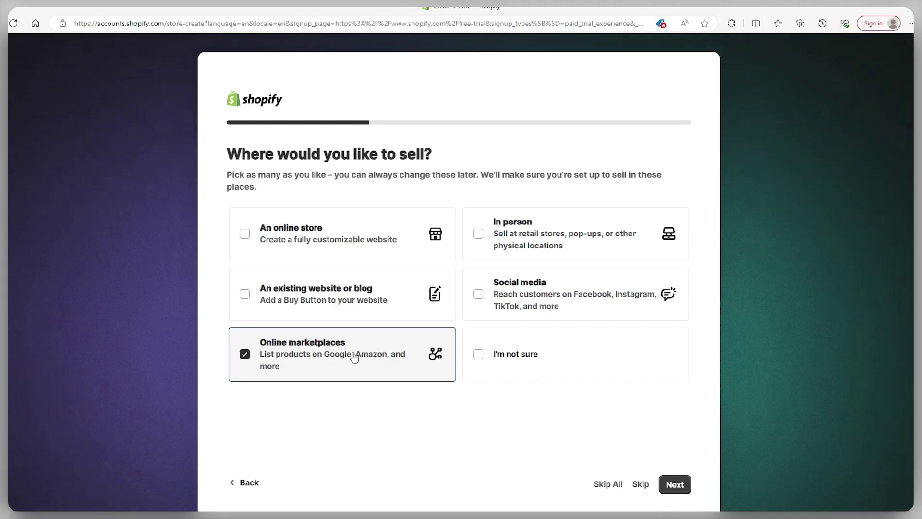
{"action": "left_click", "coordinate": [311, 363]}
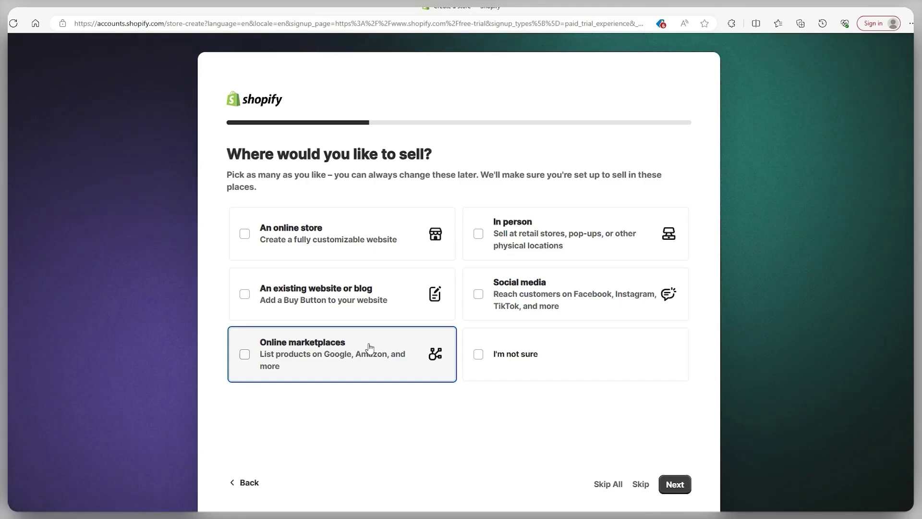
Step: Try I'm not sure, In person and Social media, leaving only 'An online store' checked
{"action": "left_click", "coordinate": [550, 354]}
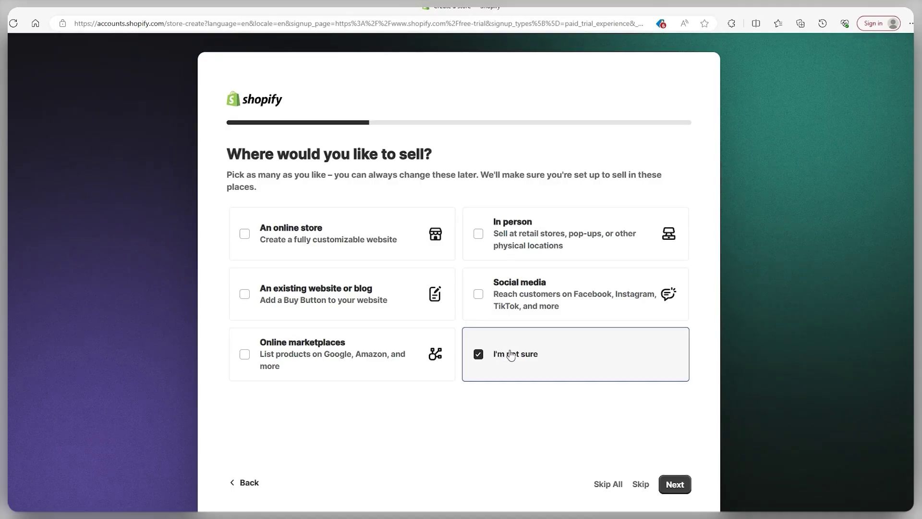
{"action": "left_click", "coordinate": [492, 233]}
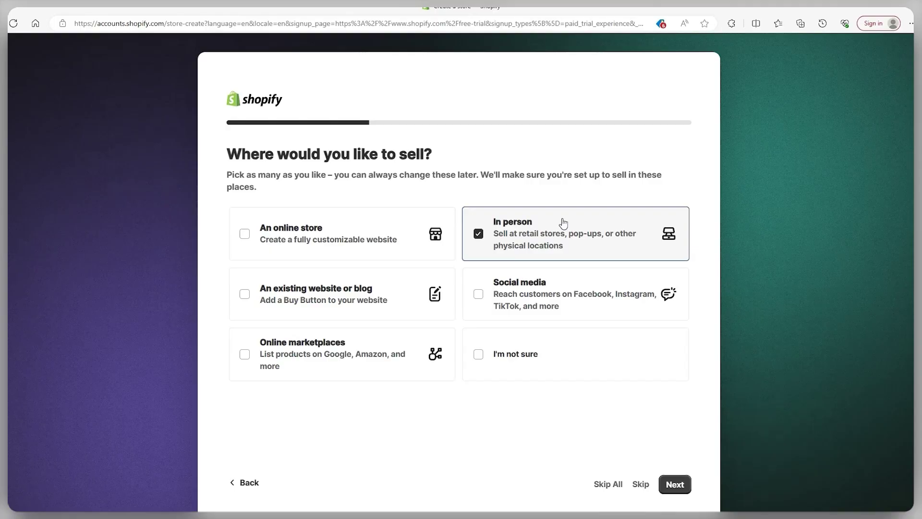
{"action": "left_click", "coordinate": [478, 235]}
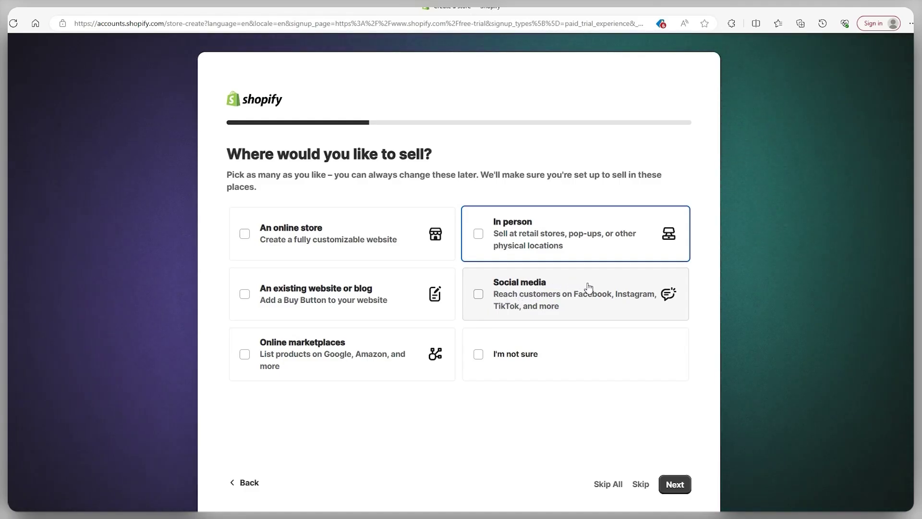
{"action": "left_click", "coordinate": [630, 302]}
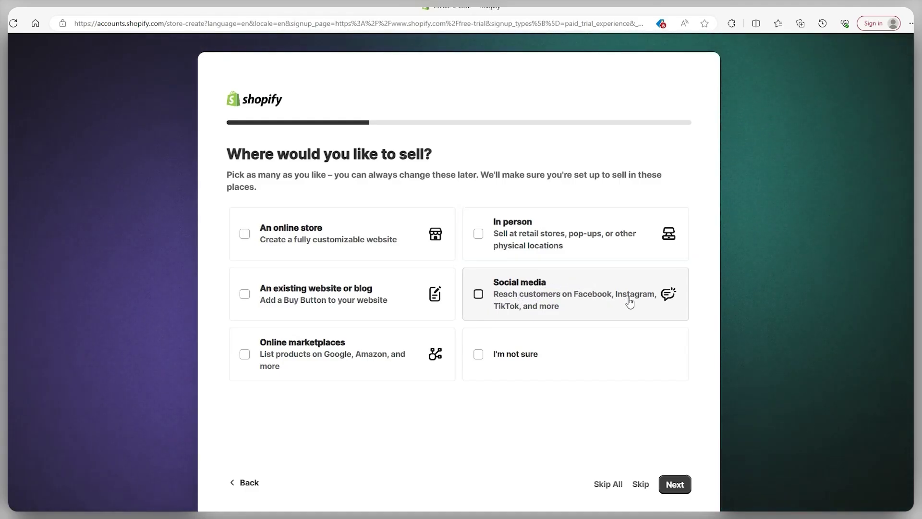
{"action": "left_click", "coordinate": [488, 300]}
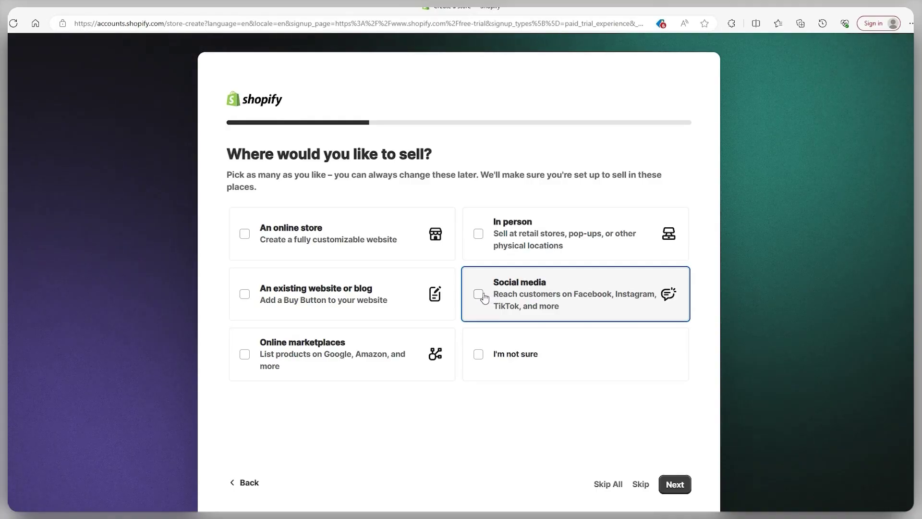
{"action": "left_click", "coordinate": [435, 245]}
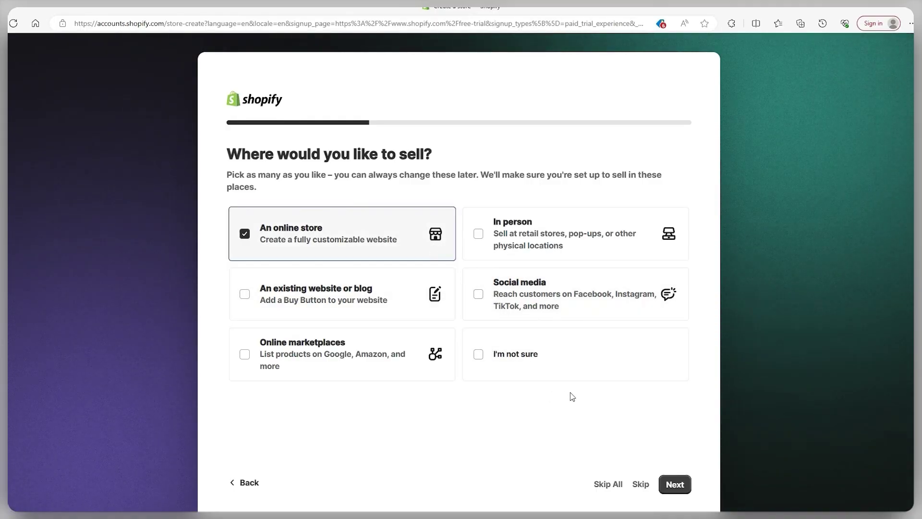
Step: Advance to 'What do you plan to sell first?' and try the self-made, dropshipping and print-on-demand options
{"action": "left_click", "coordinate": [675, 484]}
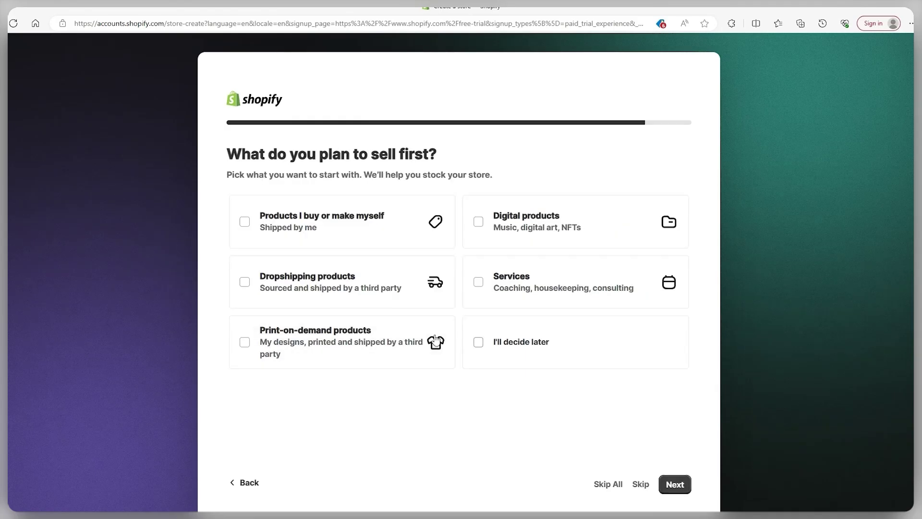
{"action": "left_click_drag", "start_coordinate": [227, 154], "coordinate": [432, 157]}
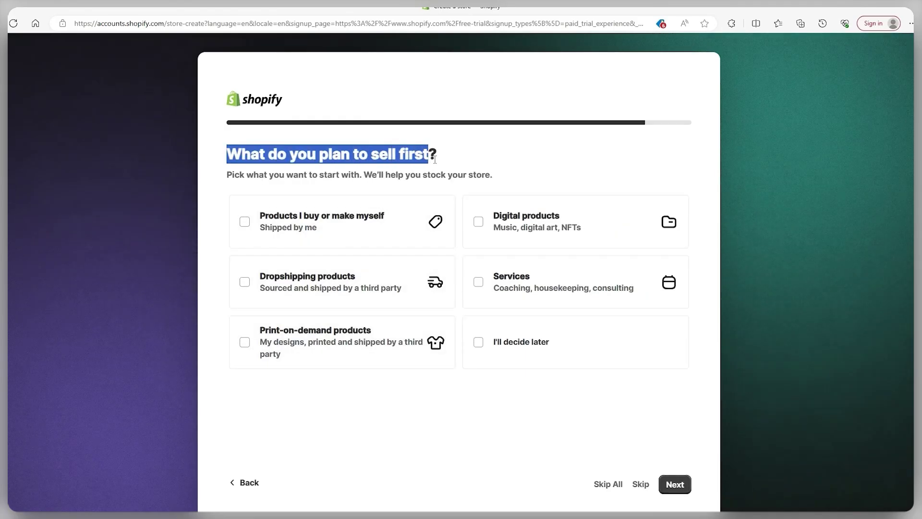
{"action": "left_click", "coordinate": [480, 159]}
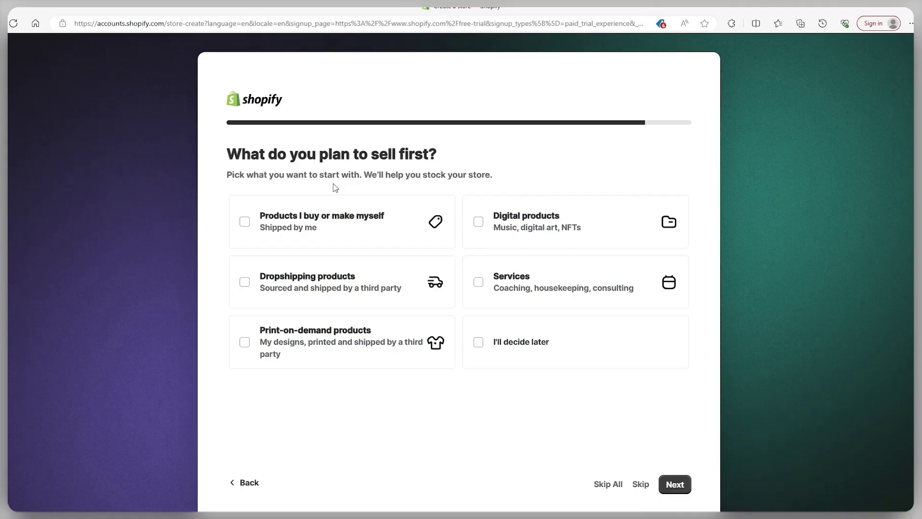
{"action": "left_click", "coordinate": [247, 223]}
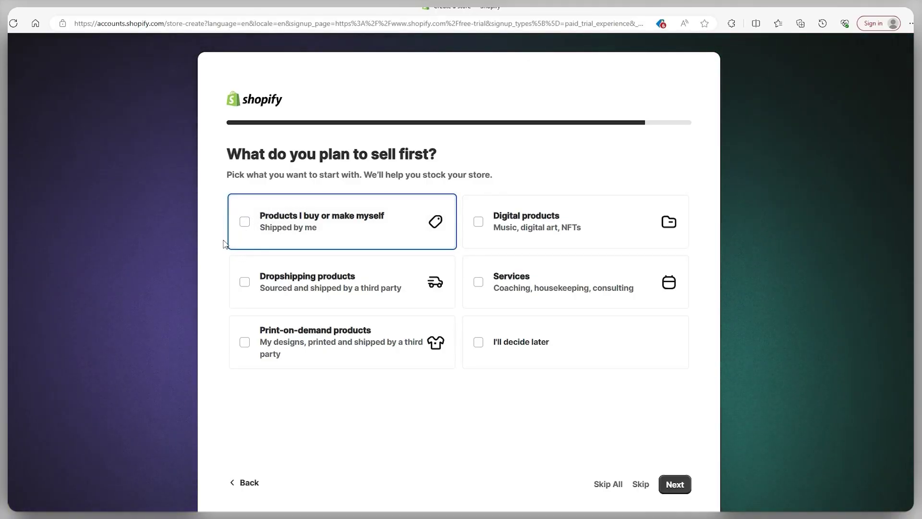
{"action": "left_click", "coordinate": [244, 282]}
{"action": "left_click", "coordinate": [244, 283]}
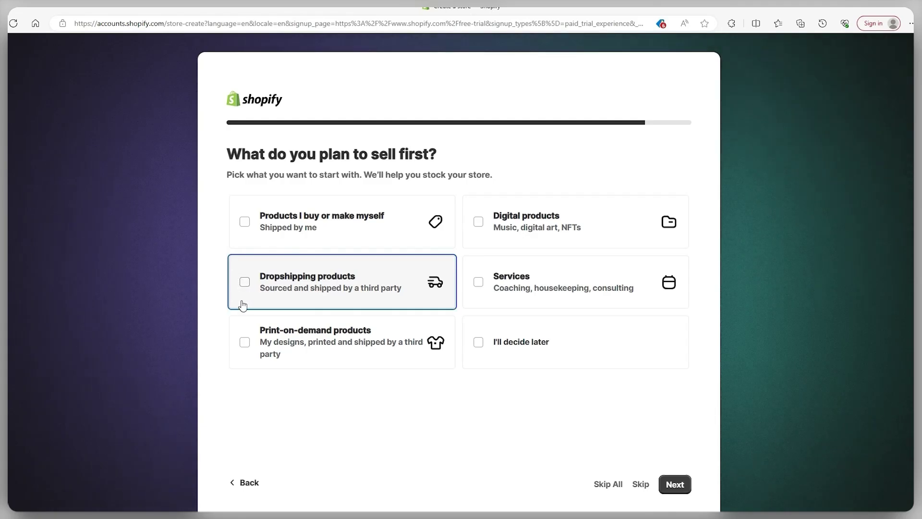
{"action": "left_click", "coordinate": [245, 341]}
Step: Try Digital products, Services and I'll decide later, ending with only Dropshipping products checked
{"action": "left_click", "coordinate": [478, 222]}
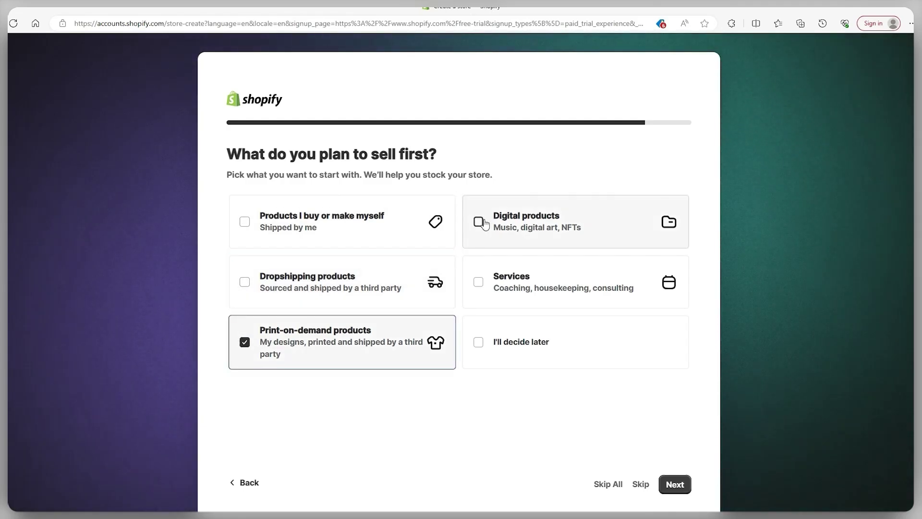
{"action": "left_click", "coordinate": [488, 288]}
{"action": "left_click", "coordinate": [435, 339]}
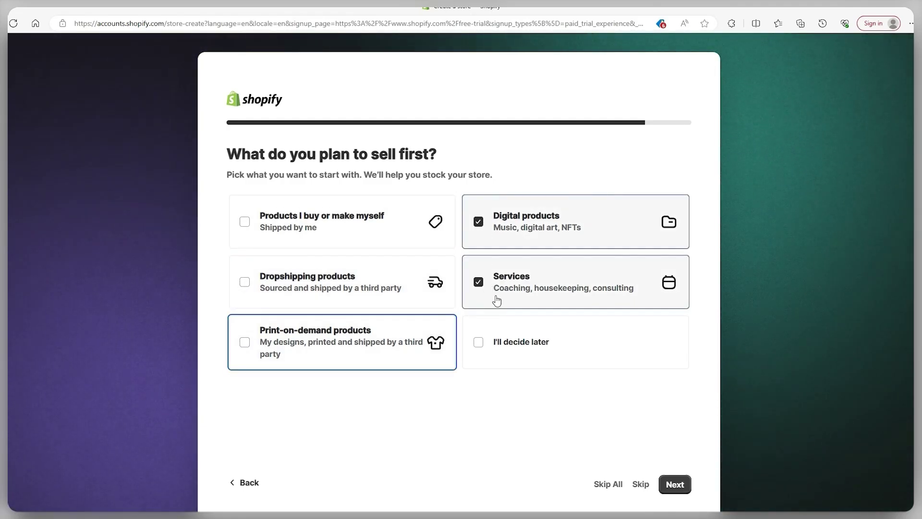
{"action": "left_click", "coordinate": [495, 297]}
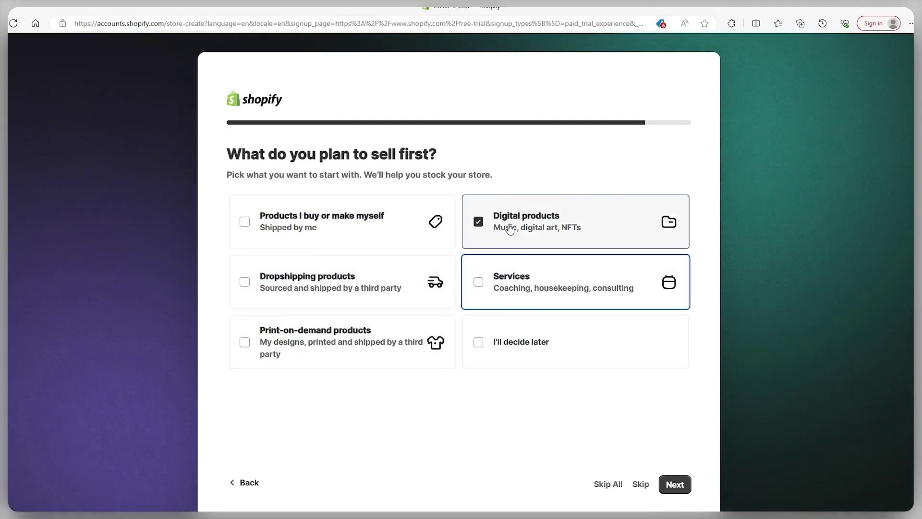
{"action": "left_click", "coordinate": [510, 350]}
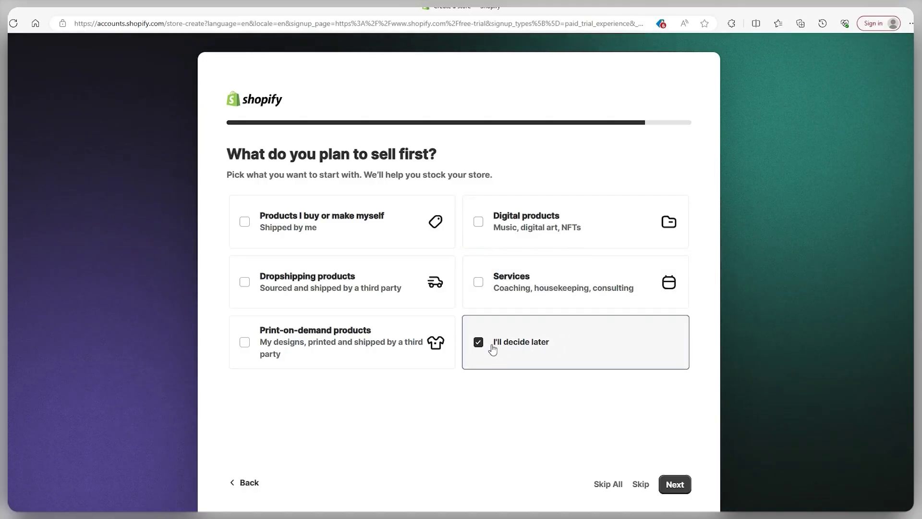
{"action": "left_click", "coordinate": [493, 348]}
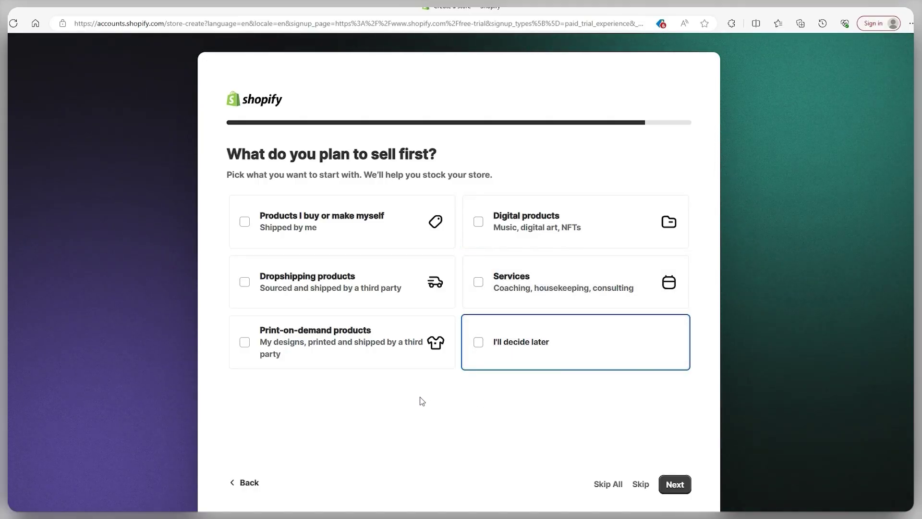
{"action": "left_click", "coordinate": [245, 285]}
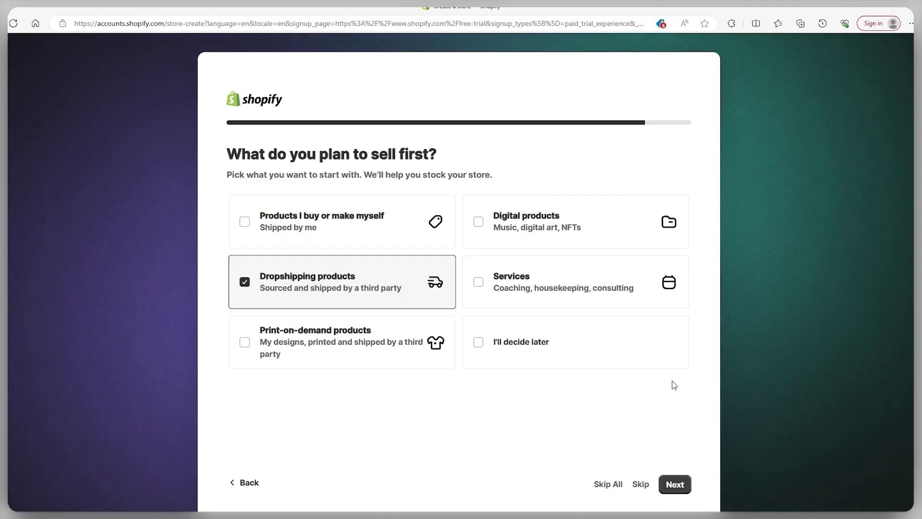
Step: Keep United States as the business country/region after browsing the list, and continue to sign-up
{"action": "left_click", "coordinate": [675, 484]}
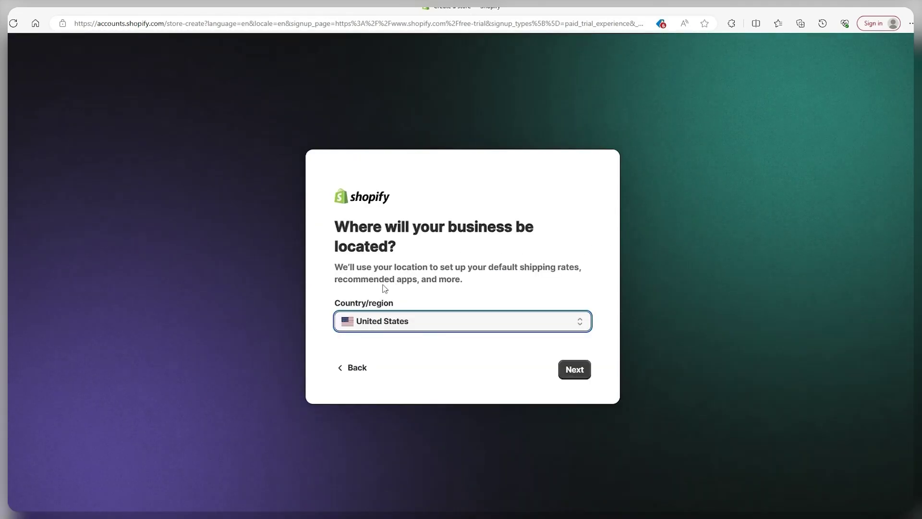
{"action": "left_click", "coordinate": [374, 325]}
{"action": "scroll", "coordinate": [432, 252], "scroll_direction": "up", "scroll_amount": 15}
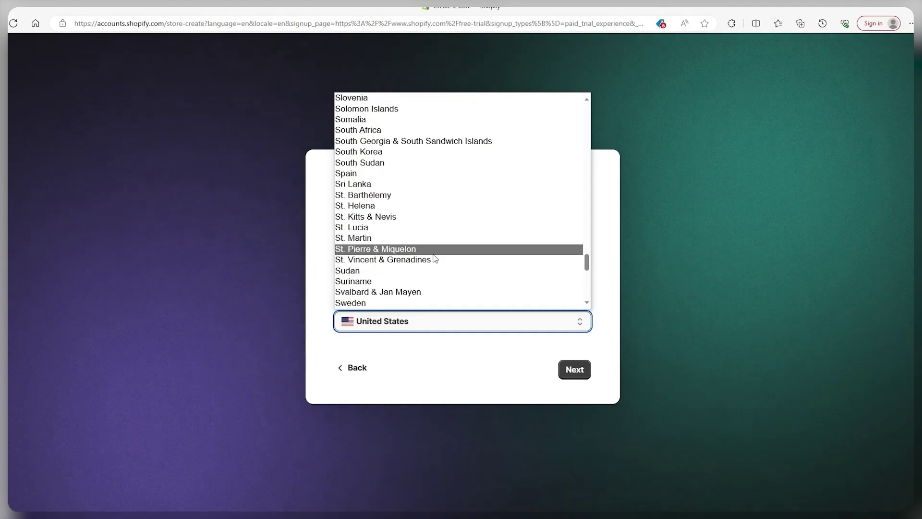
{"action": "scroll", "coordinate": [461, 251], "scroll_direction": "up", "scroll_amount": 20}
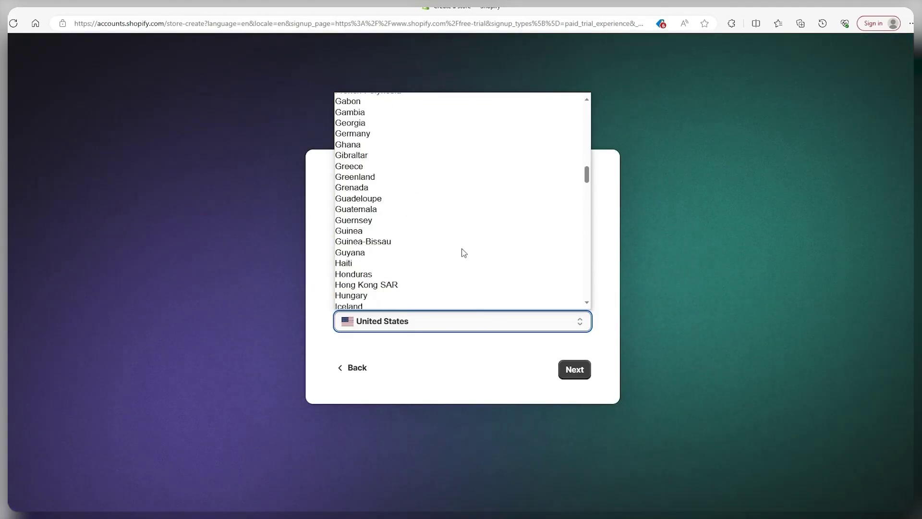
{"action": "scroll", "coordinate": [464, 252], "scroll_direction": "up", "scroll_amount": 10}
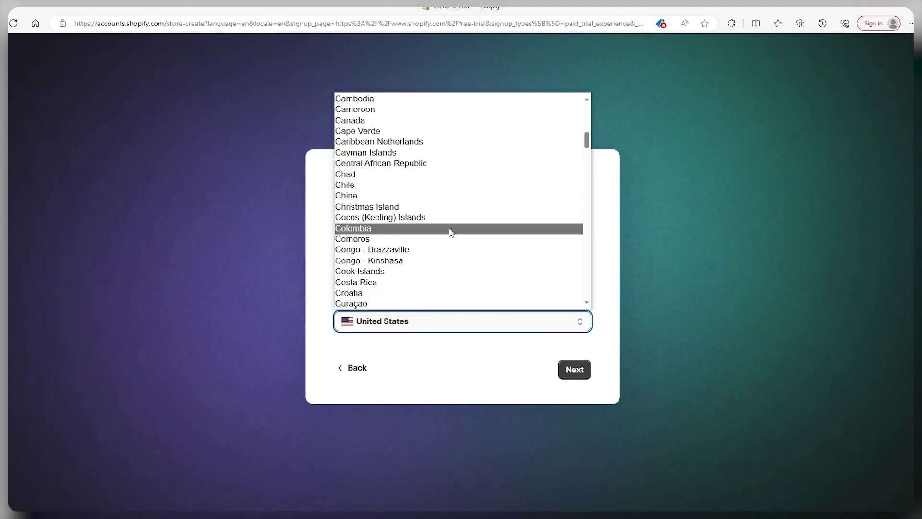
{"action": "scroll", "coordinate": [449, 278], "scroll_direction": "down", "scroll_amount": 1}
{"action": "scroll", "coordinate": [449, 279], "scroll_direction": "up", "scroll_amount": 1}
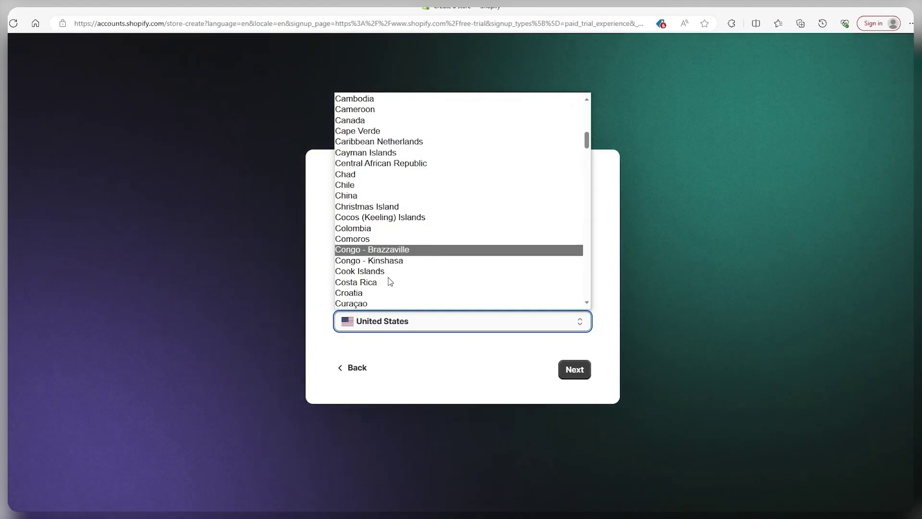
{"action": "left_click", "coordinate": [416, 349]}
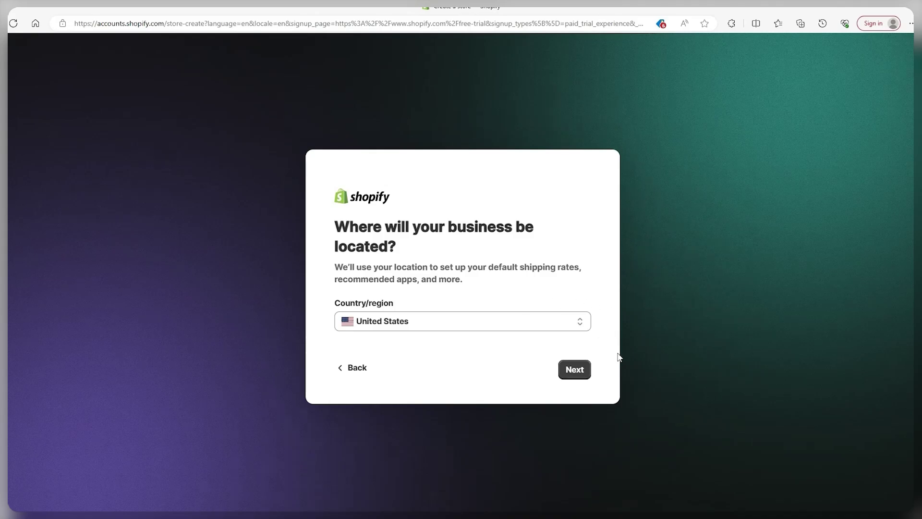
{"action": "left_click", "coordinate": [576, 371]}
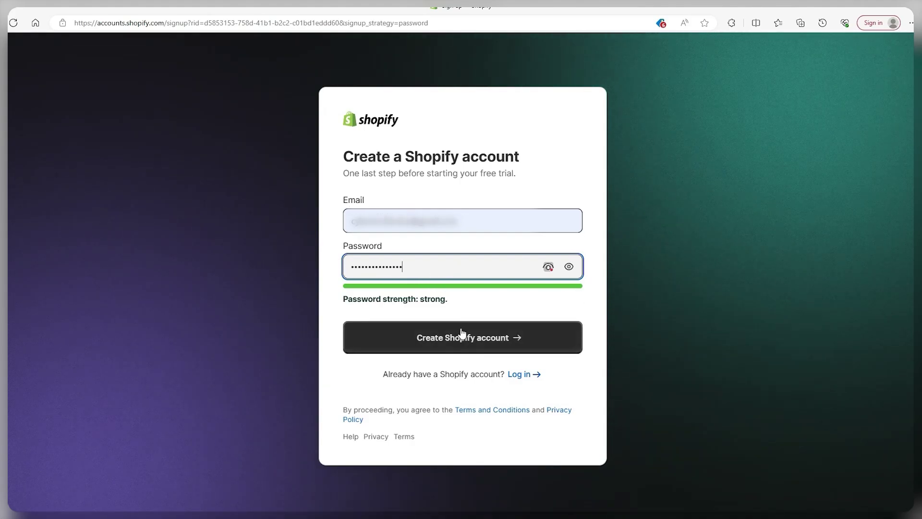
Step: Create the Shopify account with the entered email and strong password
{"action": "left_click", "coordinate": [491, 349]}
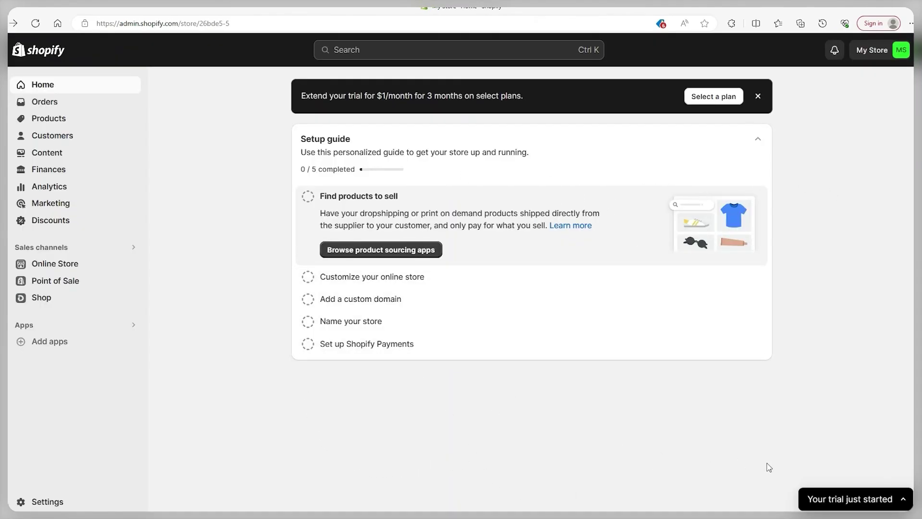
Step: Expand the trial notice showing the trial ends December 14, with $1/month for 3 months
{"action": "left_click", "coordinate": [842, 498]}
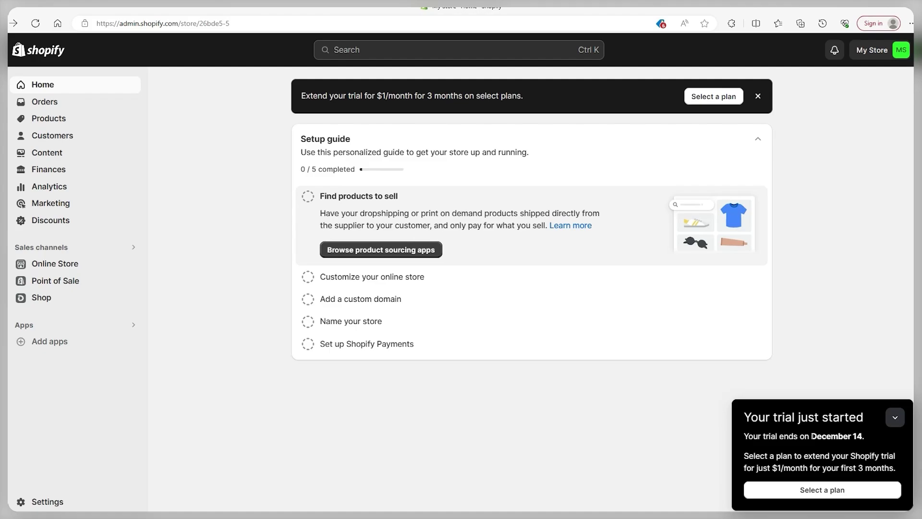
{"action": "left_click_drag", "start_coordinate": [811, 437], "coordinate": [865, 436]}
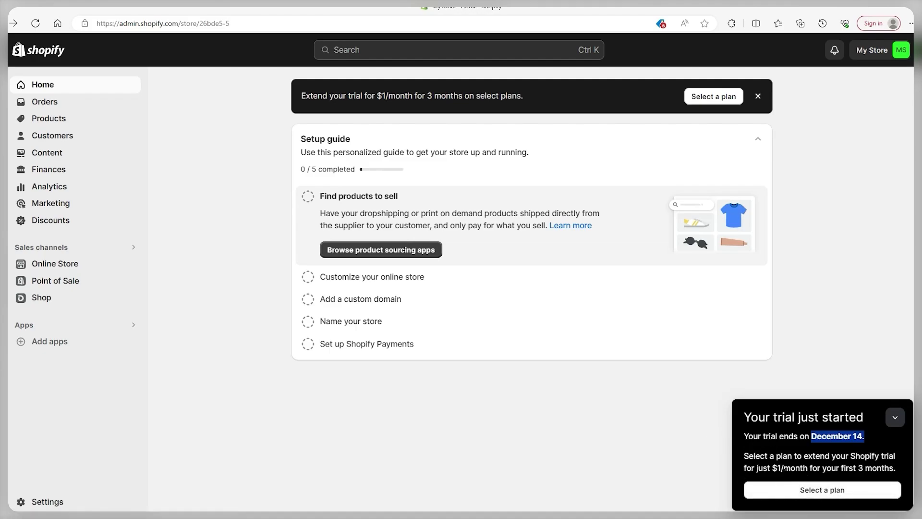
Step: Open the plan selection page and expand the Retail plan's details
{"action": "left_click", "coordinate": [827, 490]}
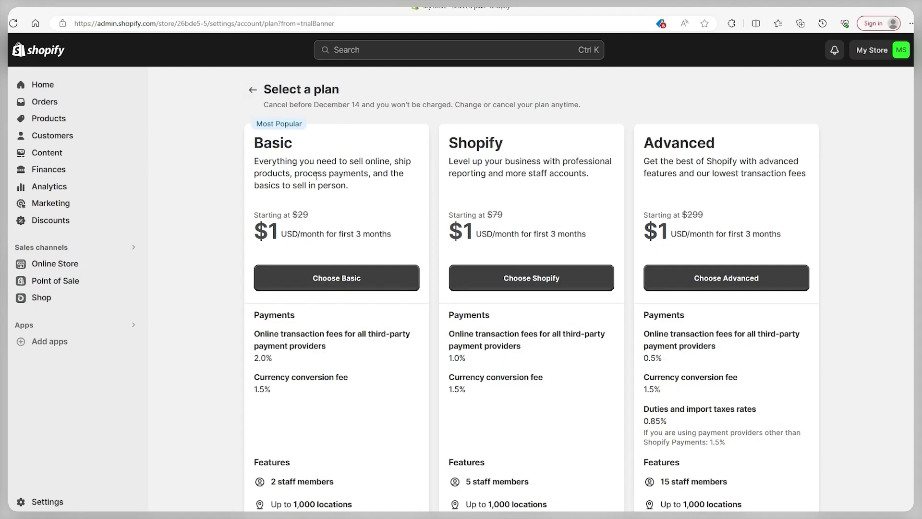
{"action": "scroll", "coordinate": [226, 175], "scroll_direction": "down", "scroll_amount": 10}
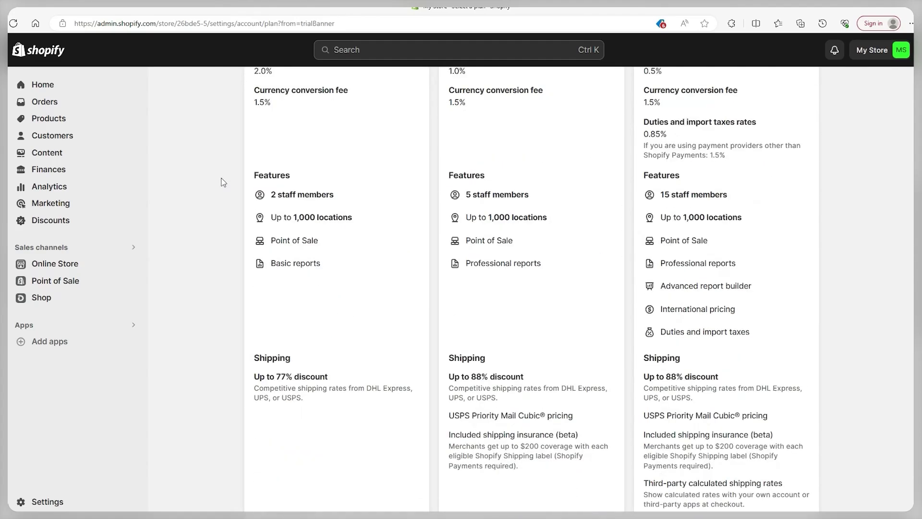
{"action": "scroll", "coordinate": [224, 176], "scroll_direction": "down", "scroll_amount": 4}
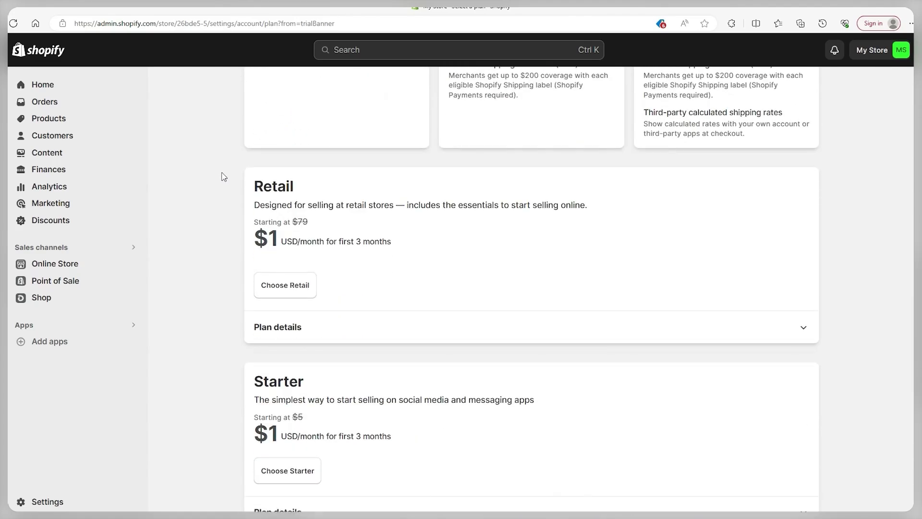
{"action": "left_click", "coordinate": [270, 327]}
{"action": "scroll", "coordinate": [286, 196], "scroll_direction": "down", "scroll_amount": 2}
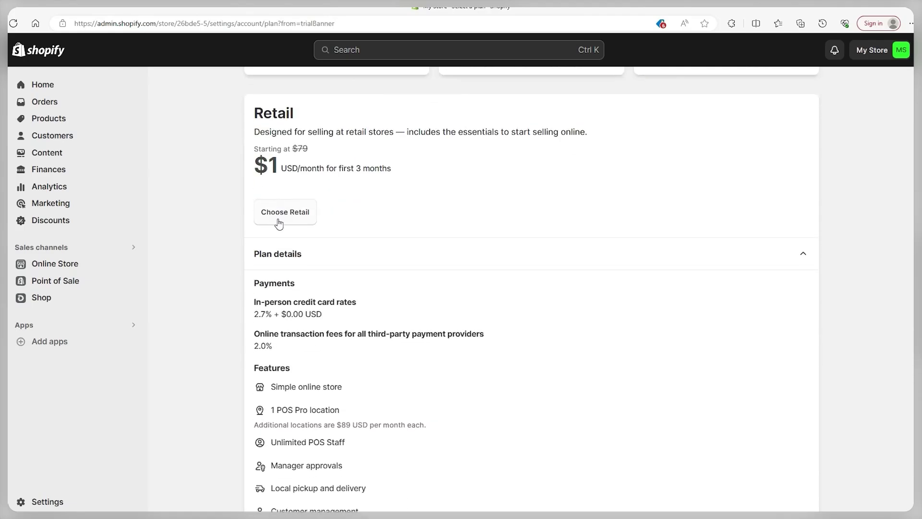
{"action": "left_click_drag", "start_coordinate": [271, 409], "coordinate": [342, 410]}
{"action": "left_click", "coordinate": [389, 359]}
Step: Choose the Basic plan to reach its $1.00-for-3-months checkout
{"action": "scroll", "coordinate": [392, 359], "scroll_direction": "up", "scroll_amount": 8}
{"action": "scroll", "coordinate": [392, 360], "scroll_direction": "up", "scroll_amount": 8}
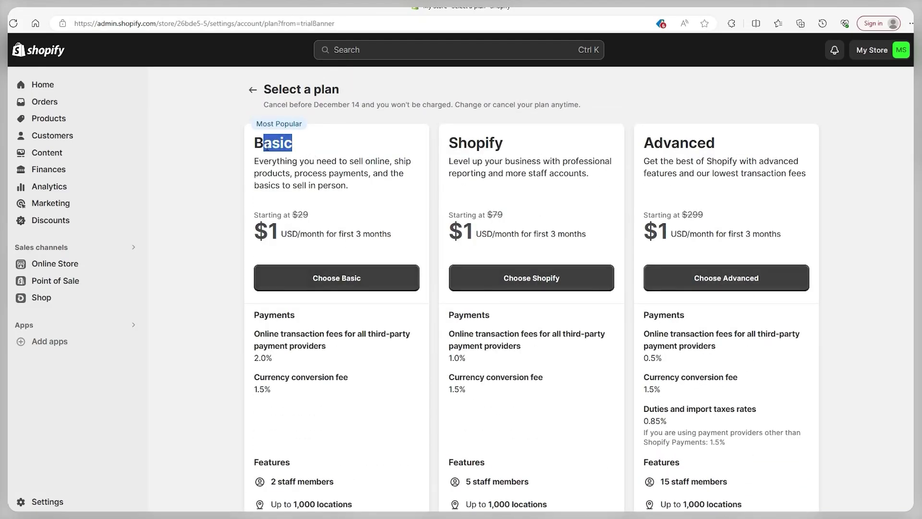
{"action": "left_click_drag", "start_coordinate": [265, 146], "coordinate": [253, 146]}
{"action": "left_click", "coordinate": [240, 185]}
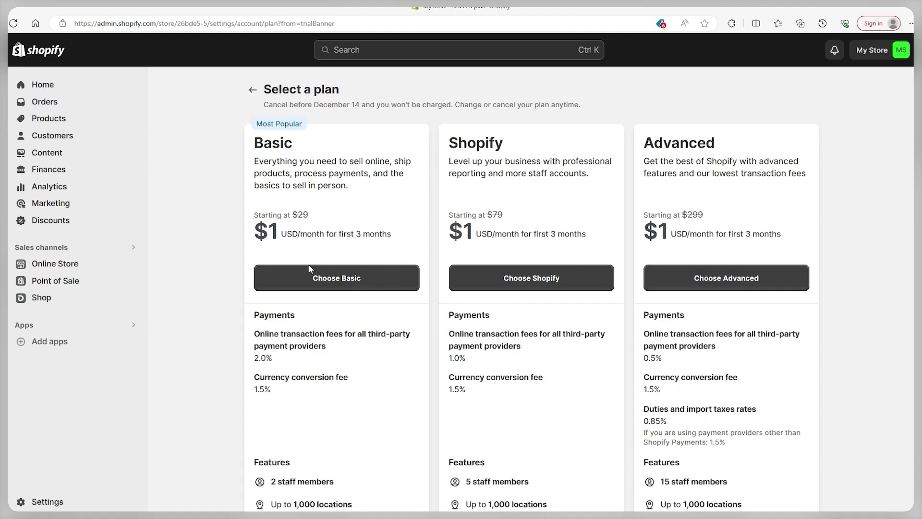
{"action": "left_click", "coordinate": [317, 284]}
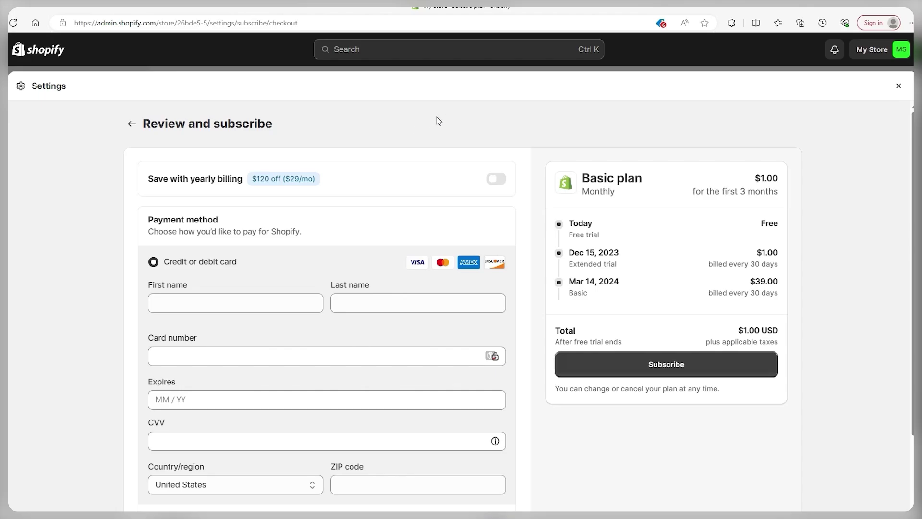
Step: Subscribe to the Basic plan with yearly billing, paying through PayPal
{"action": "scroll", "coordinate": [253, 216], "scroll_direction": "down", "scroll_amount": 2}
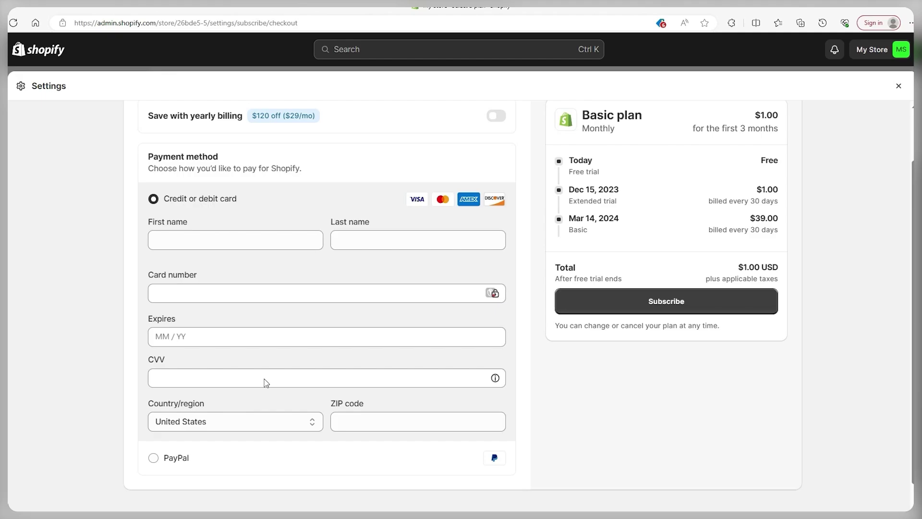
{"action": "left_click", "coordinate": [263, 458]}
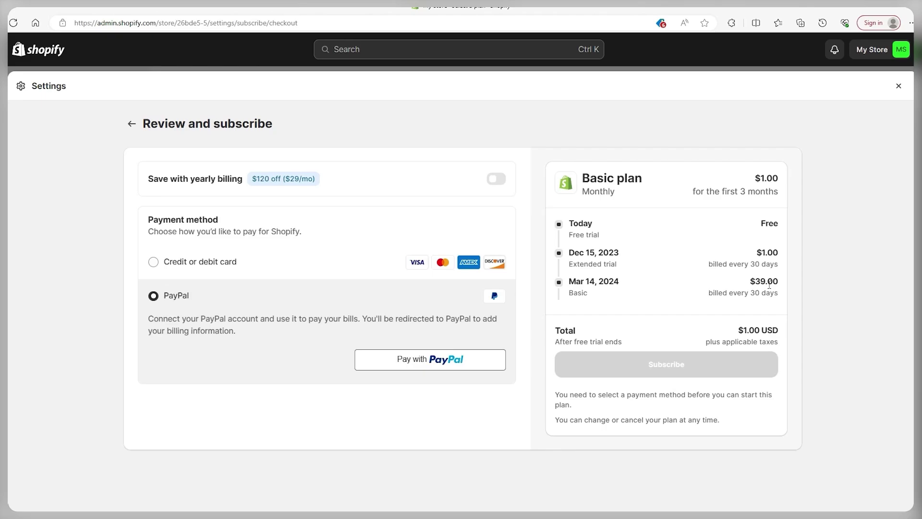
{"action": "left_click", "coordinate": [495, 180]}
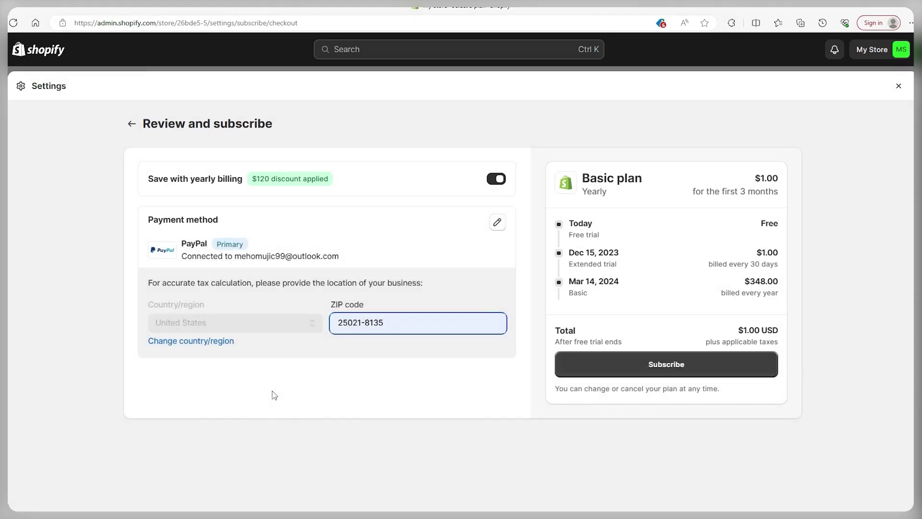
{"action": "left_click", "coordinate": [593, 373]}
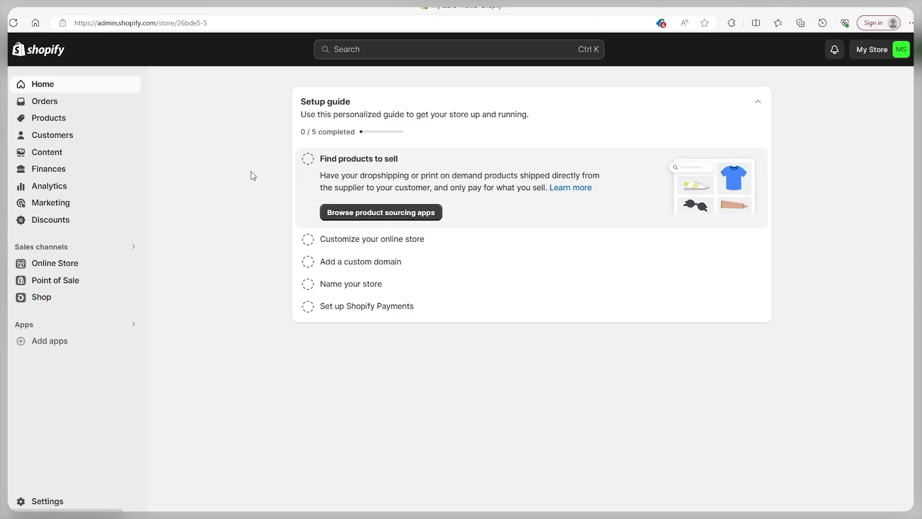
Step: Open the Online Store themes list and scroll to the Dawn theme
{"action": "left_click", "coordinate": [82, 264]}
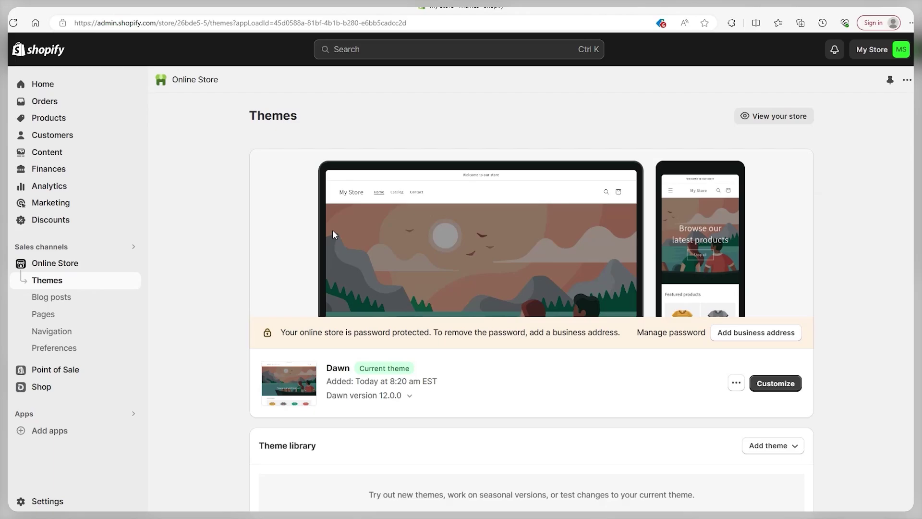
{"action": "scroll", "coordinate": [628, 413], "scroll_direction": "down", "scroll_amount": 10}
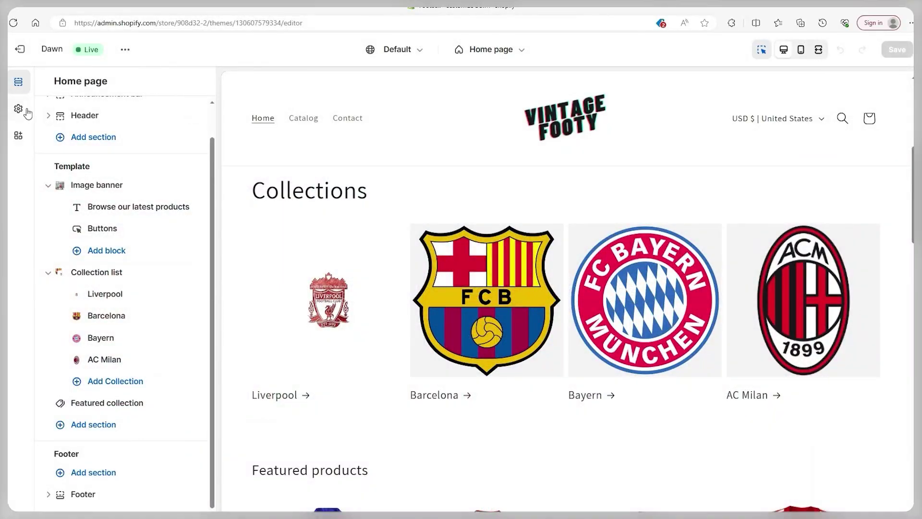
Step: Review the theme's Logo settings, then show the Barcelona, AC Milan, Bayern and Liverpool collections
{"action": "left_click", "coordinate": [25, 110]}
{"action": "left_click", "coordinate": [114, 114]}
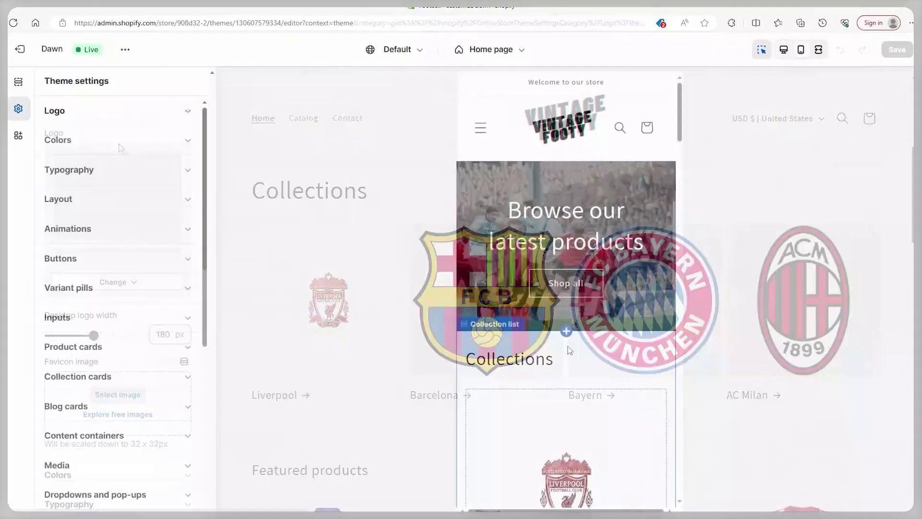
{"action": "scroll", "coordinate": [571, 348], "scroll_direction": "down", "scroll_amount": 10}
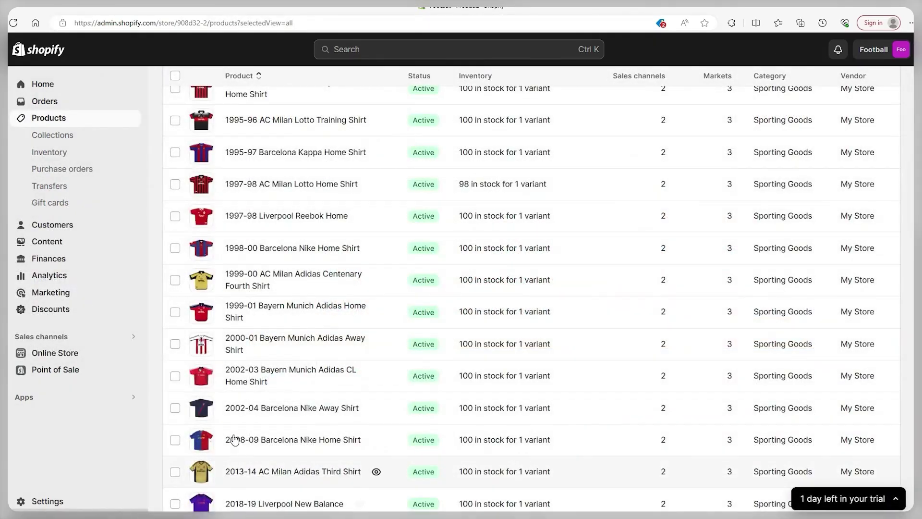
{"action": "left_click", "coordinate": [53, 135]}
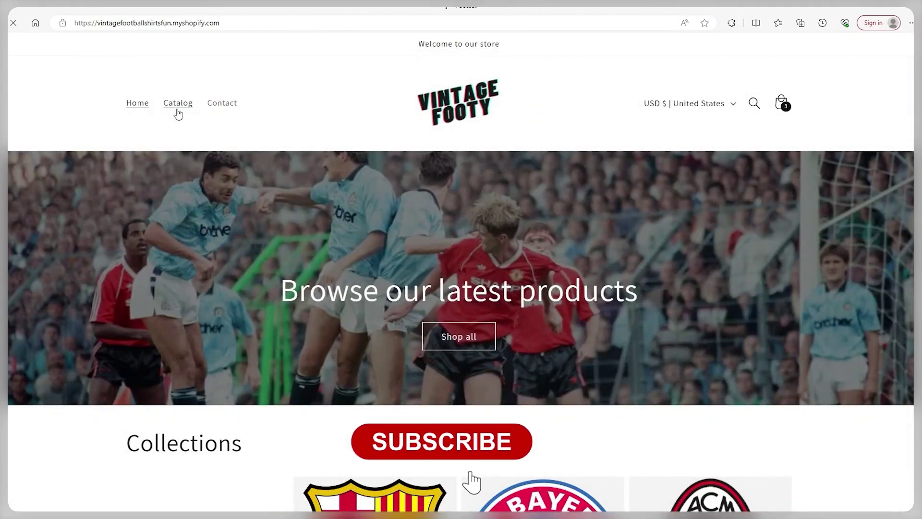
Step: View the storefront Catalog, then scroll the Shopify.com homepage down to its marketing tools
{"action": "left_click", "coordinate": [178, 111]}
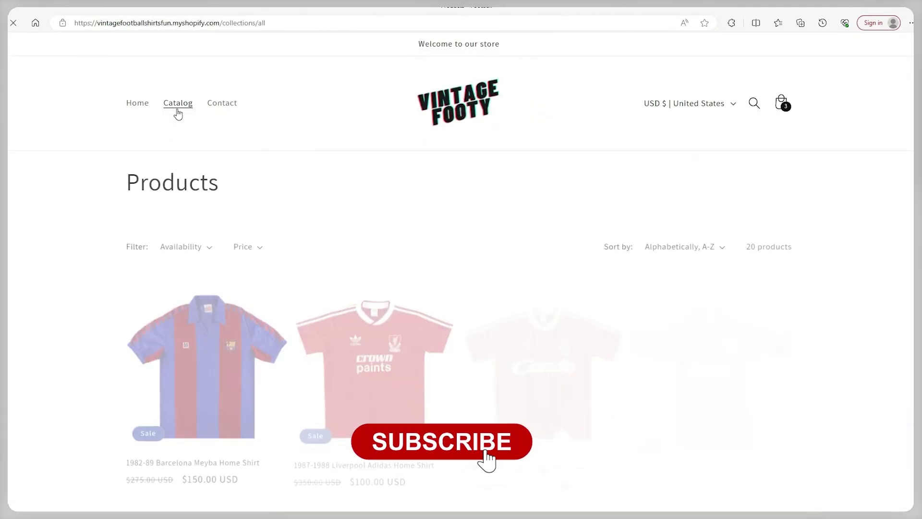
{"action": "scroll", "coordinate": [290, 194], "scroll_direction": "down", "scroll_amount": 1}
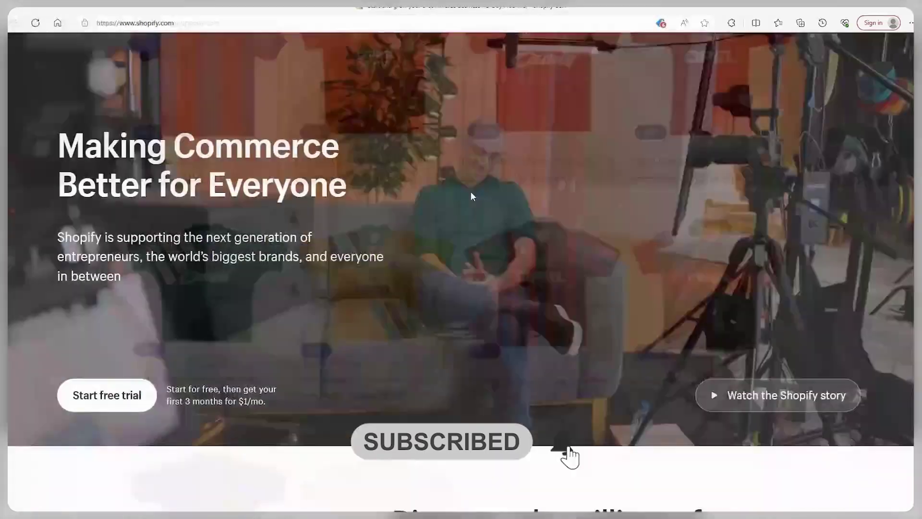
{"action": "scroll", "coordinate": [471, 196], "scroll_direction": "down", "scroll_amount": 15}
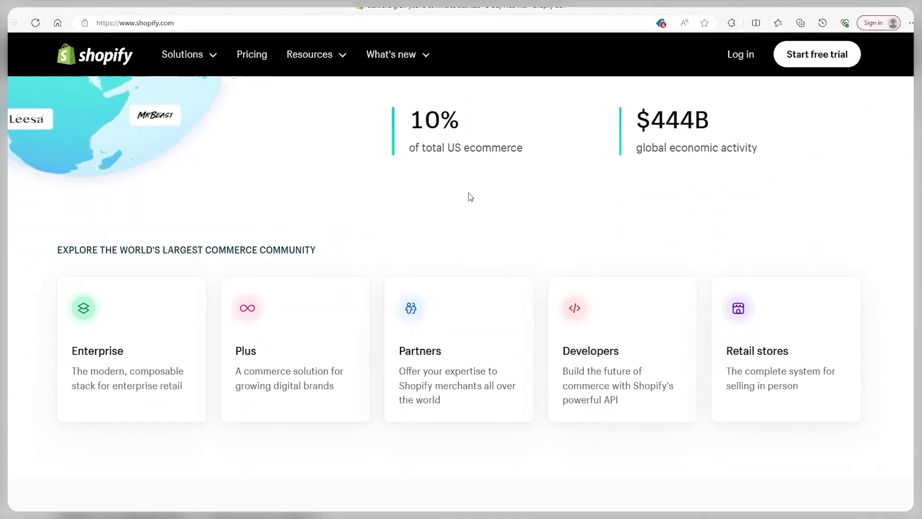
{"action": "scroll", "coordinate": [470, 197], "scroll_direction": "down", "scroll_amount": 12}
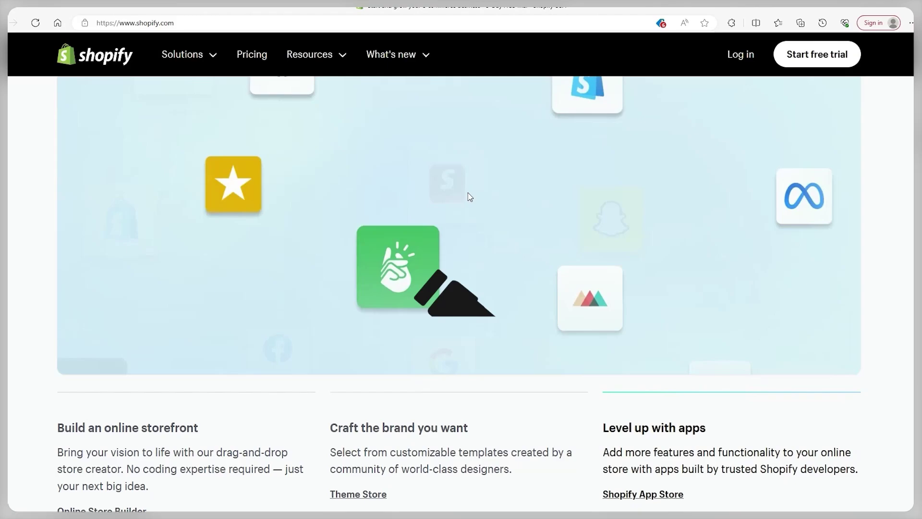
{"action": "scroll", "coordinate": [471, 197], "scroll_direction": "down", "scroll_amount": 10}
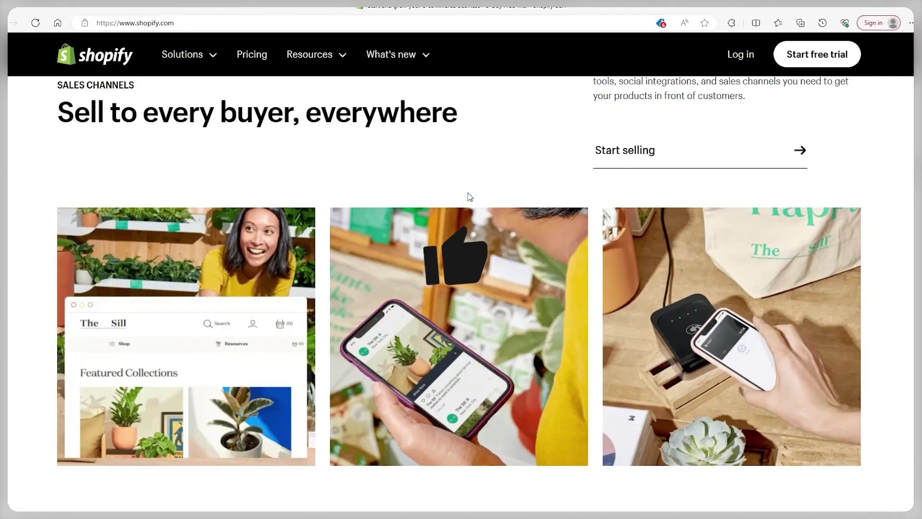
{"action": "scroll", "coordinate": [471, 197], "scroll_direction": "down", "scroll_amount": 10}
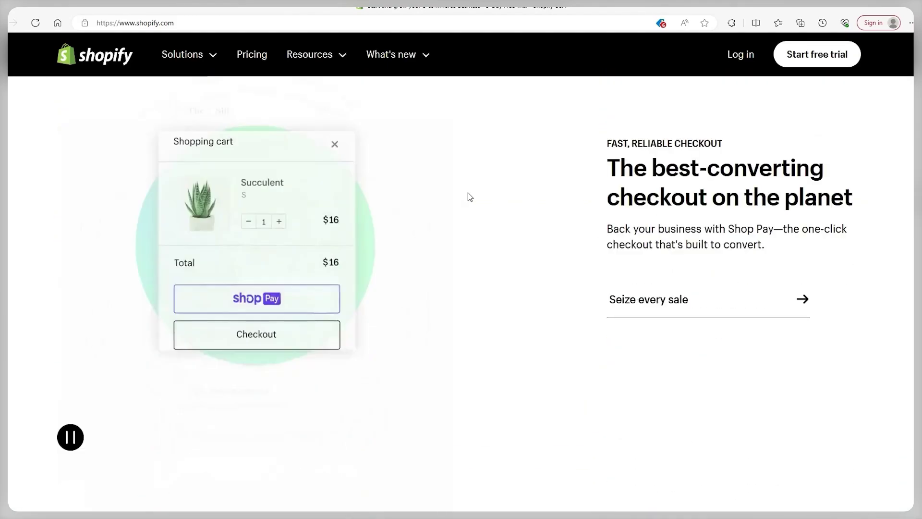
{"action": "scroll", "coordinate": [470, 197], "scroll_direction": "down", "scroll_amount": 12}
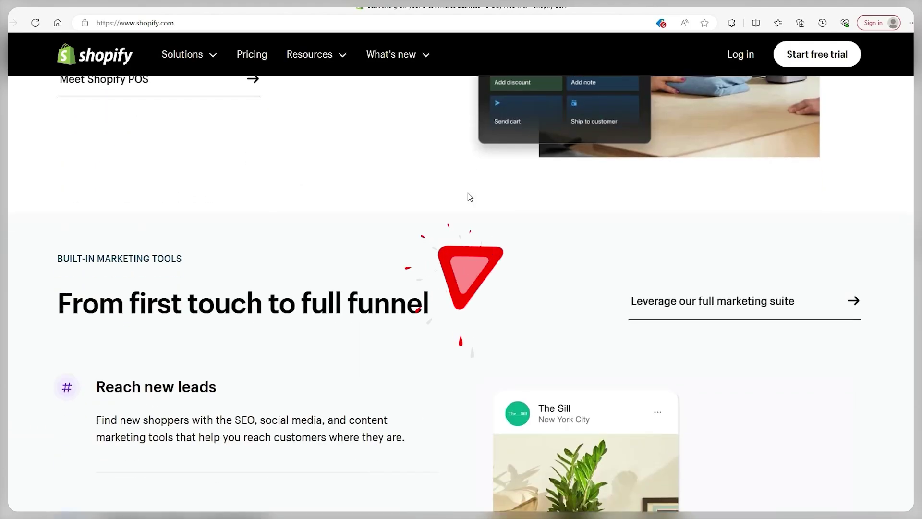
{"action": "scroll", "coordinate": [470, 197], "scroll_direction": "down", "scroll_amount": 5}
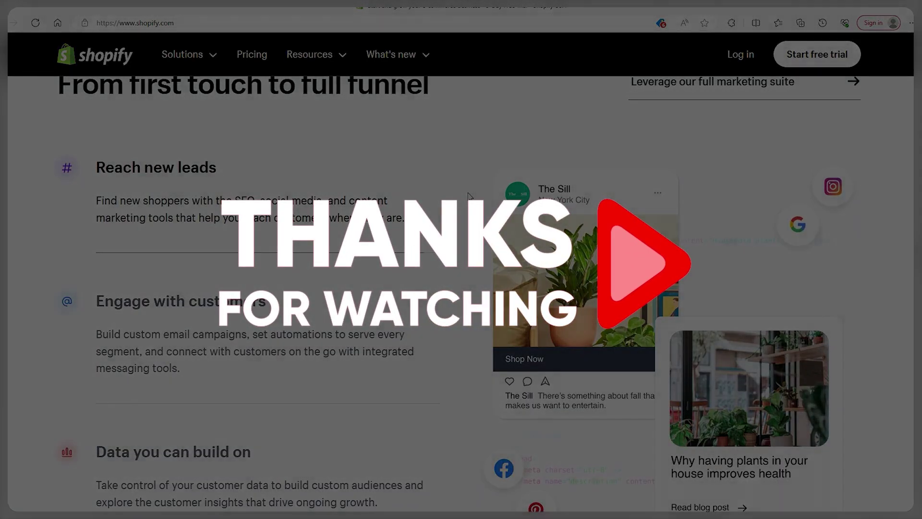